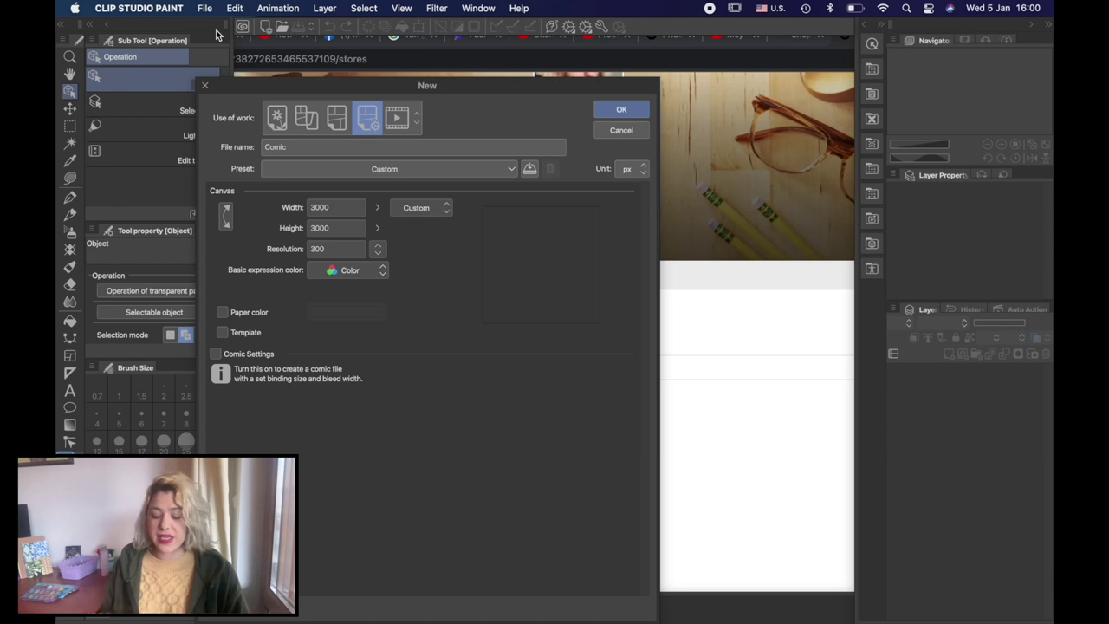
- Create a new Comic canvas 16000 px wide and 12000 px high at 300 dpi
{"action": "left_click", "coordinate": [320, 208]}
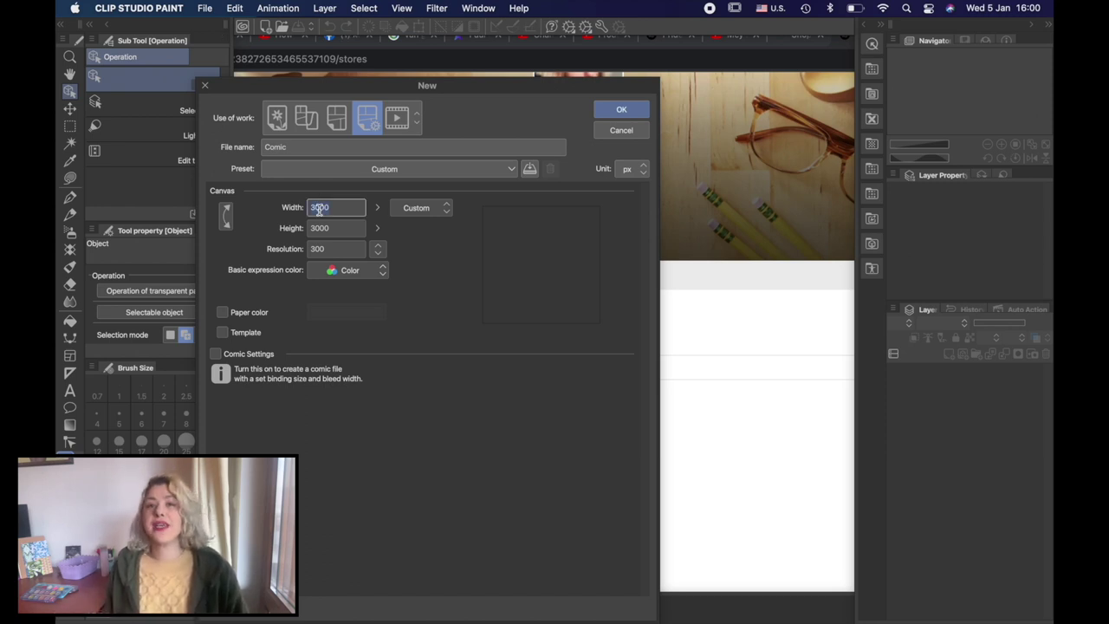
{"action": "type", "text": "16000"}
{"action": "key", "text": "Tab"}
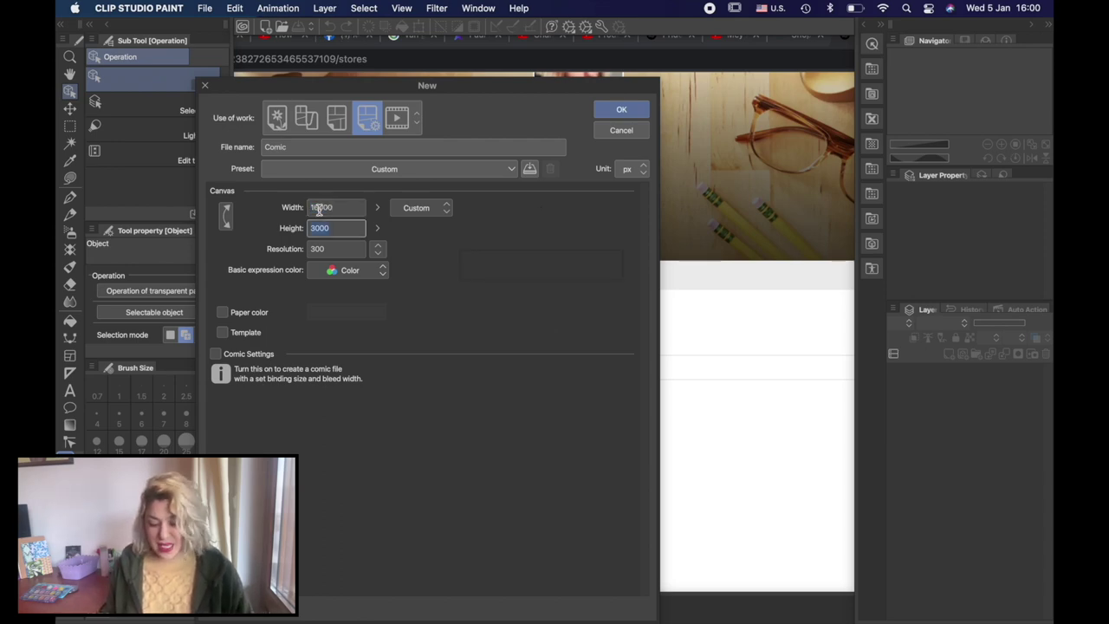
{"action": "key", "text": "Return"}
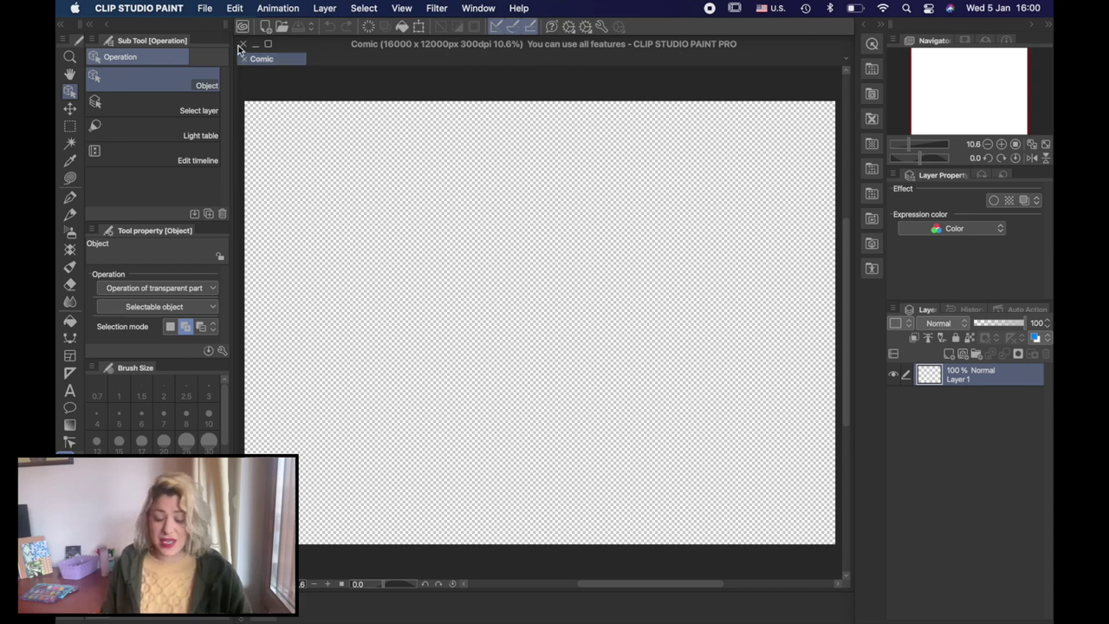
- Start importing an image as a pattern via File > Import > Pattern from Image
{"action": "left_click", "coordinate": [205, 8]}
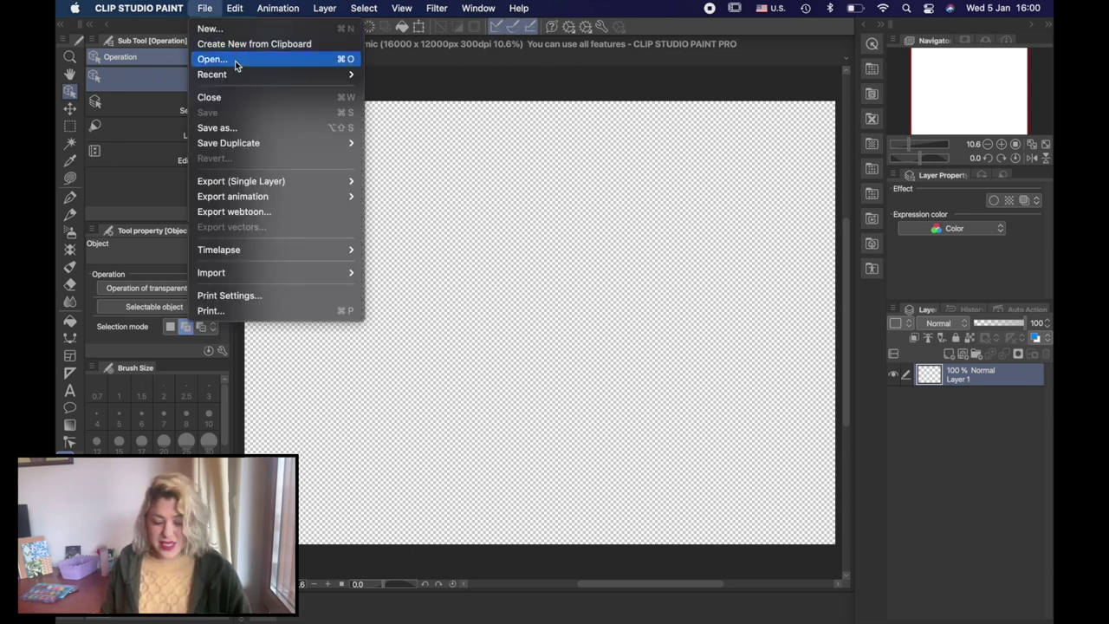
{"action": "mouse_move", "coordinate": [268, 272]}
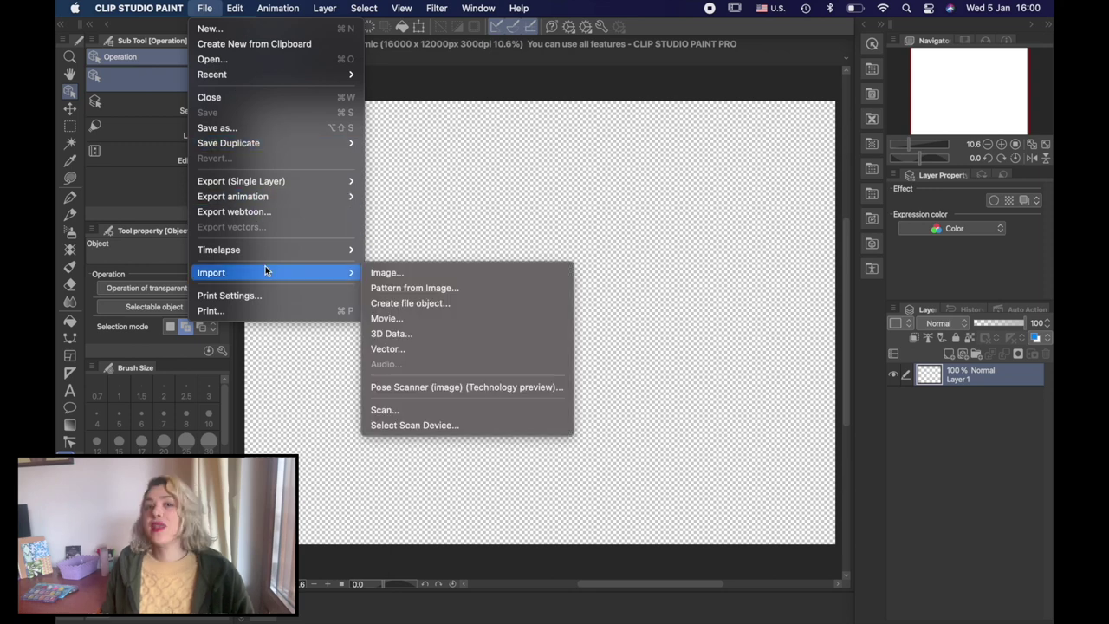
{"action": "left_click", "coordinate": [412, 288]}
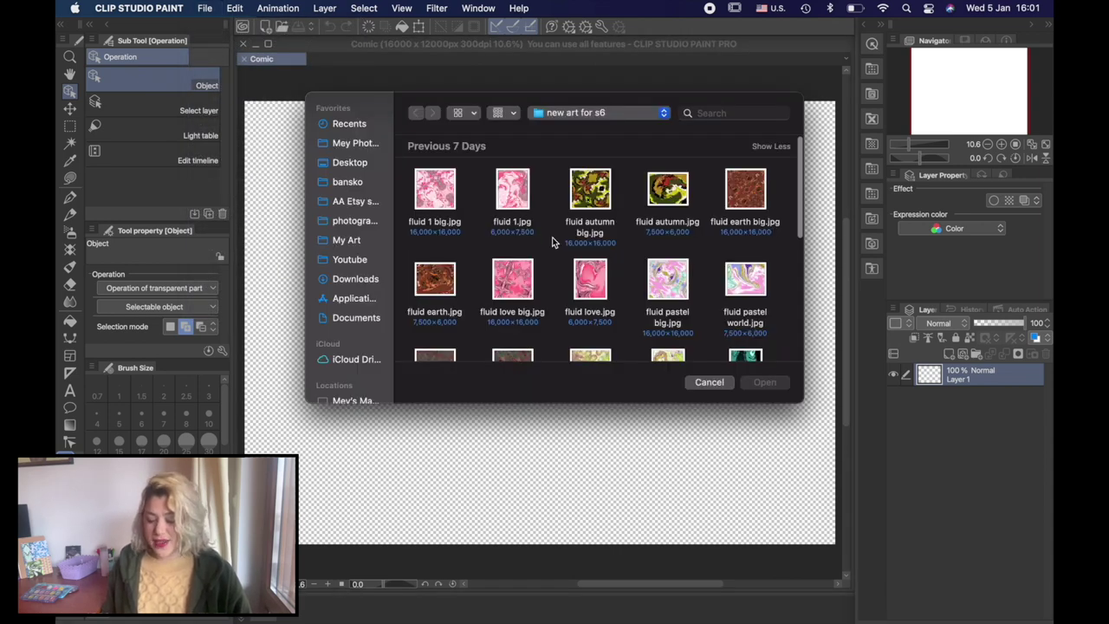
- Locate fluid pumpkin.jpg in the file browser and preview it with Quick Look
{"action": "scroll", "coordinate": [552, 243], "scroll_direction": "down", "scroll_amount": 10}
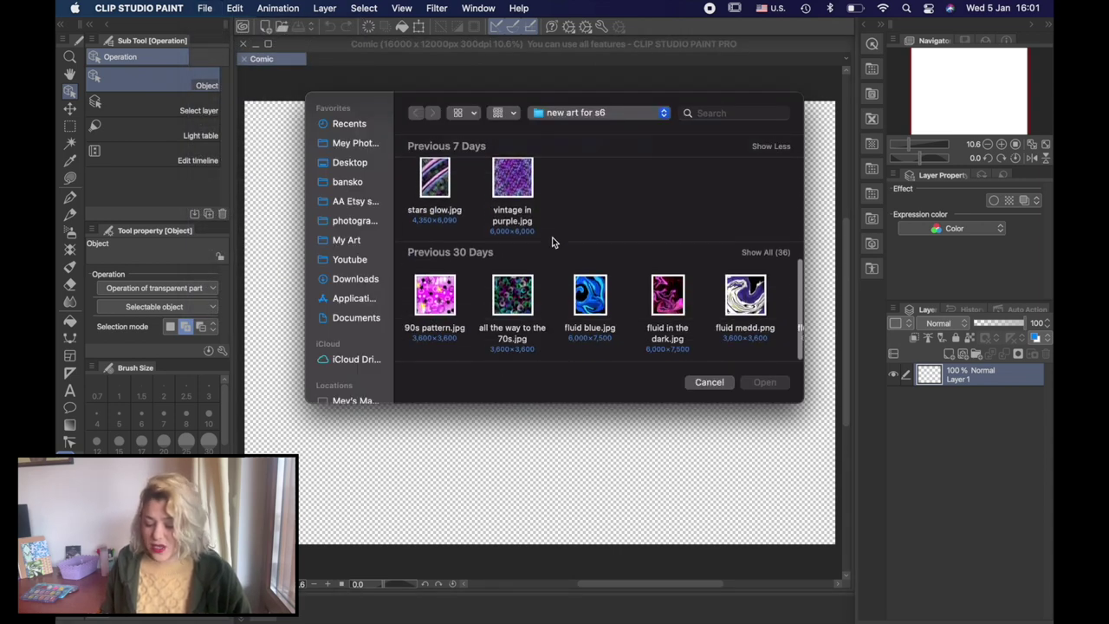
{"action": "scroll", "coordinate": [607, 303], "scroll_direction": "right", "scroll_amount": 8}
{"action": "scroll", "coordinate": [607, 314], "scroll_direction": "right", "scroll_amount": 2}
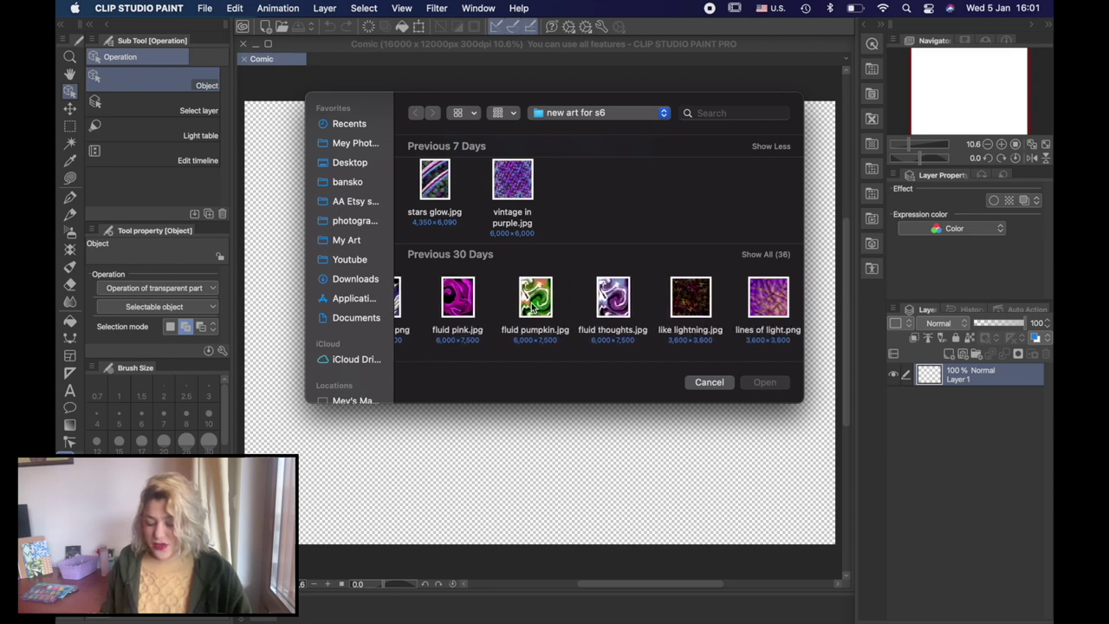
{"action": "right_click", "coordinate": [536, 298]}
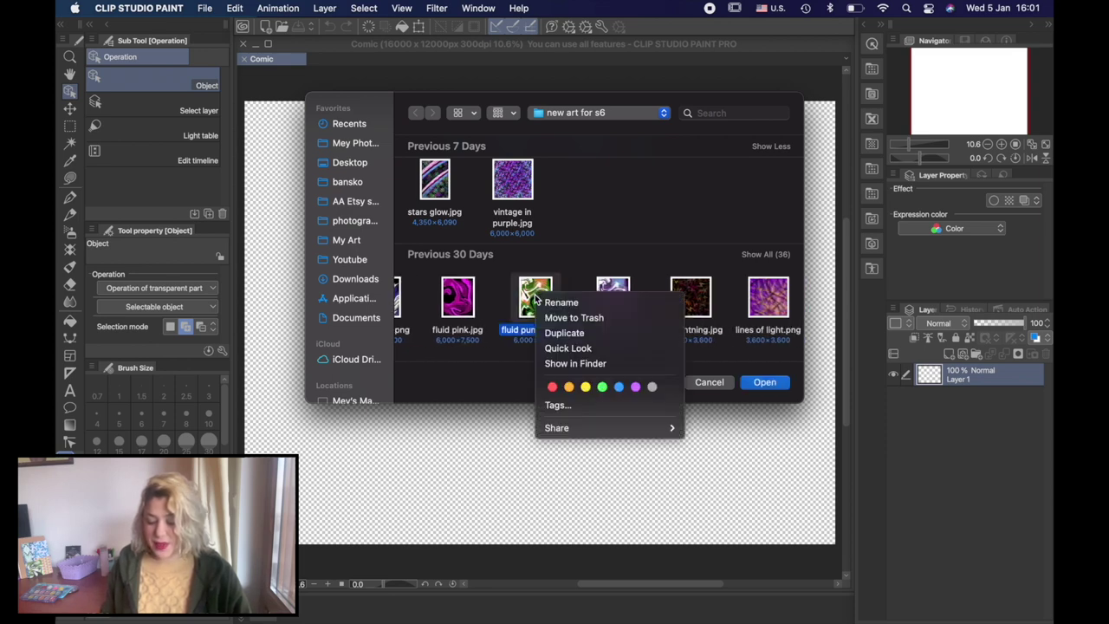
{"action": "left_click", "coordinate": [570, 348]}
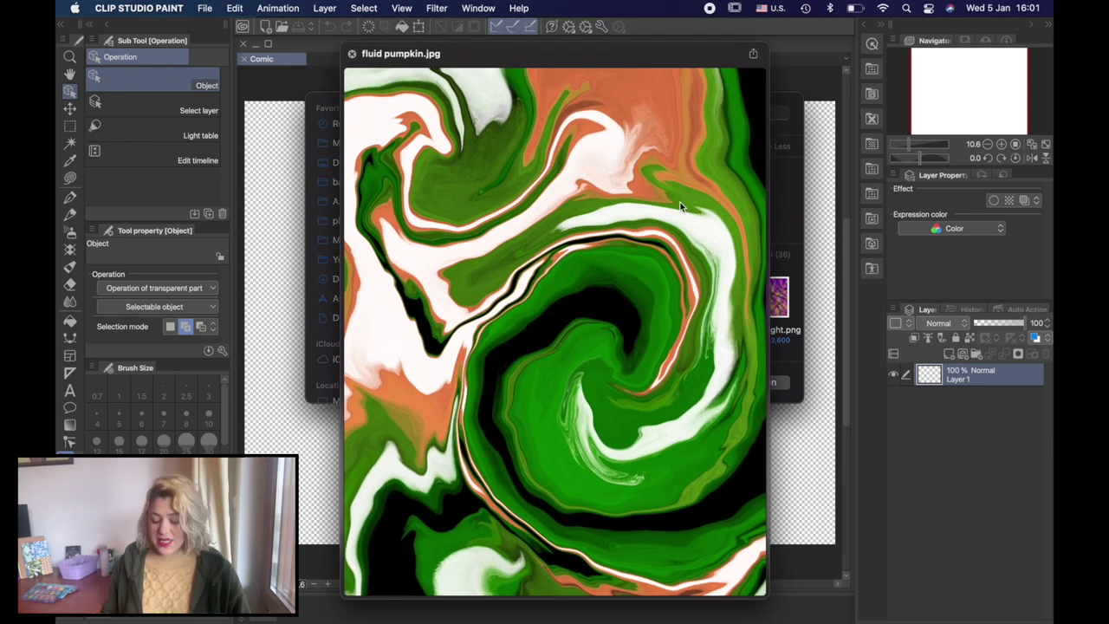
{"action": "left_click", "coordinate": [351, 54]}
- Import fluid pumpkin.jpg as a pattern layer with mirror tiling
{"action": "double_click", "coordinate": [528, 296]}
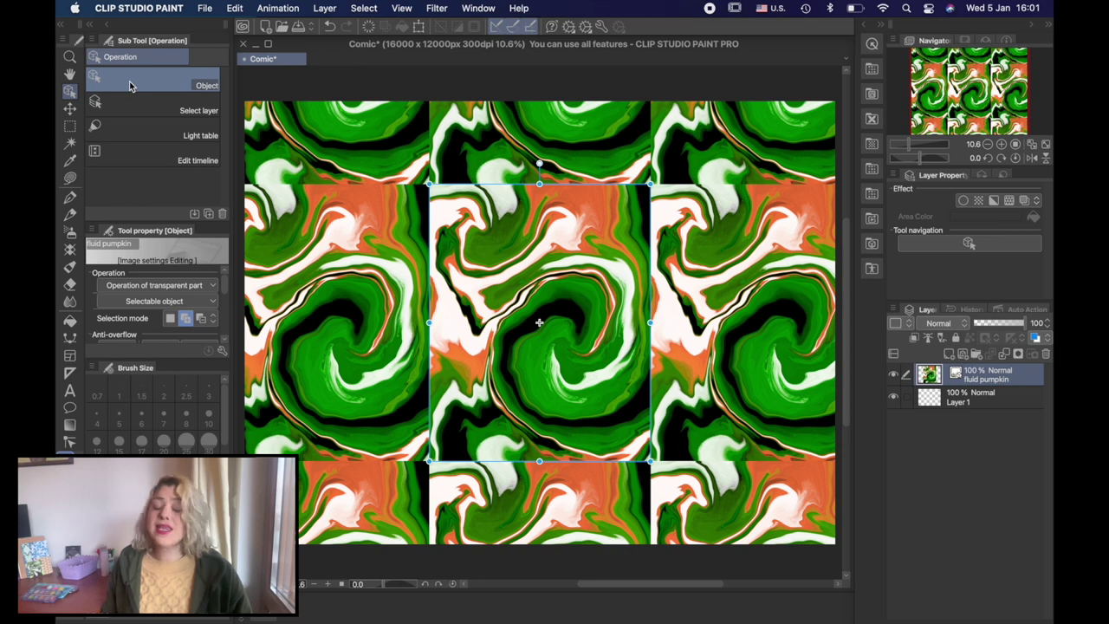
{"action": "left_click_drag", "start_coordinate": [223, 294], "coordinate": [223, 343]}
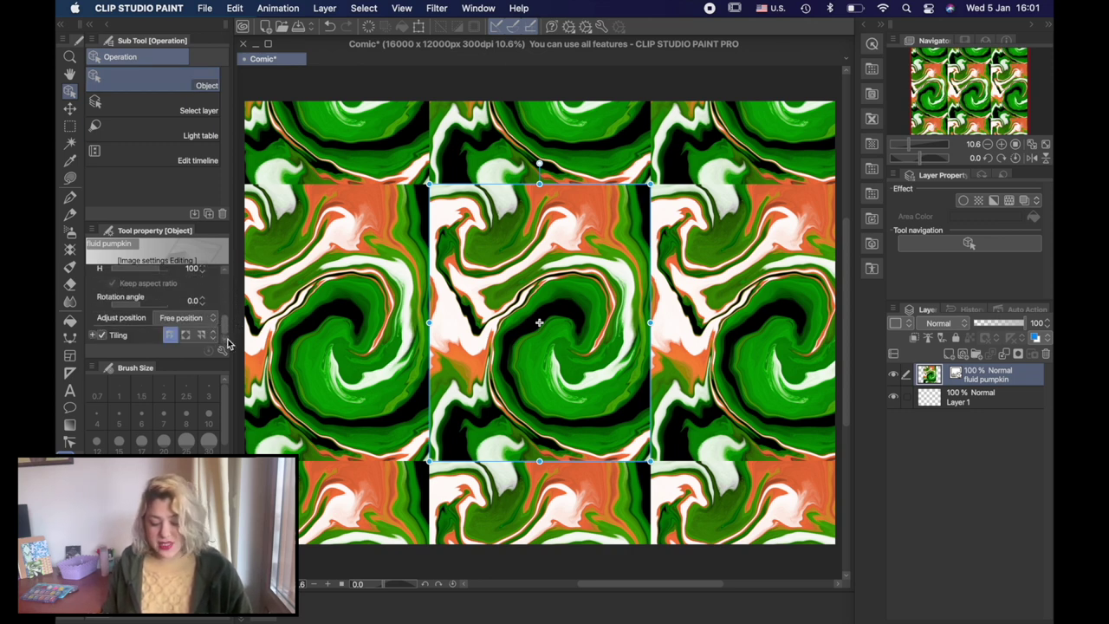
{"action": "left_click", "coordinate": [185, 335]}
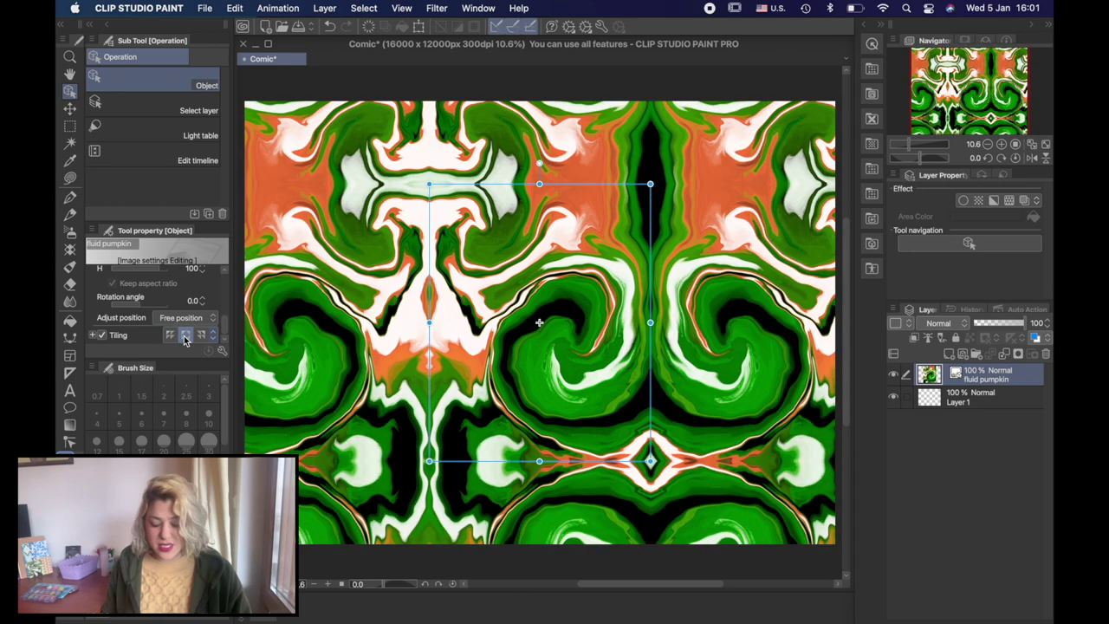
- Shift the pattern up-left, rotate it about -26.3°, and commit the transform
{"action": "left_click_drag", "start_coordinate": [605, 398], "coordinate": [511, 351]}
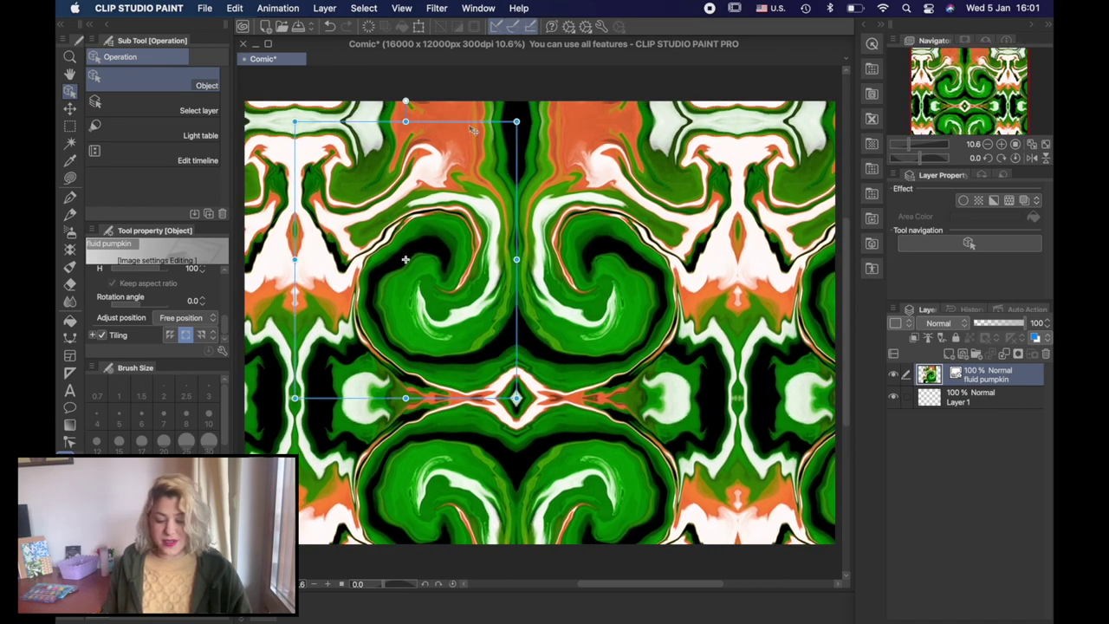
{"action": "left_click_drag", "start_coordinate": [406, 101], "coordinate": [343, 126]}
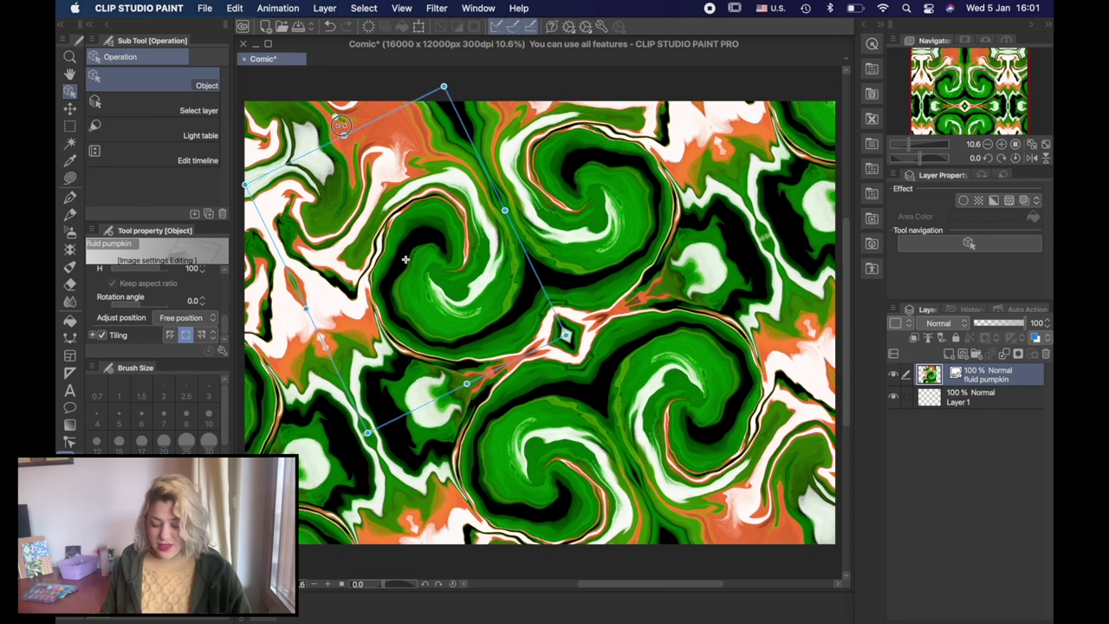
{"action": "left_click_drag", "start_coordinate": [461, 236], "coordinate": [438, 249]}
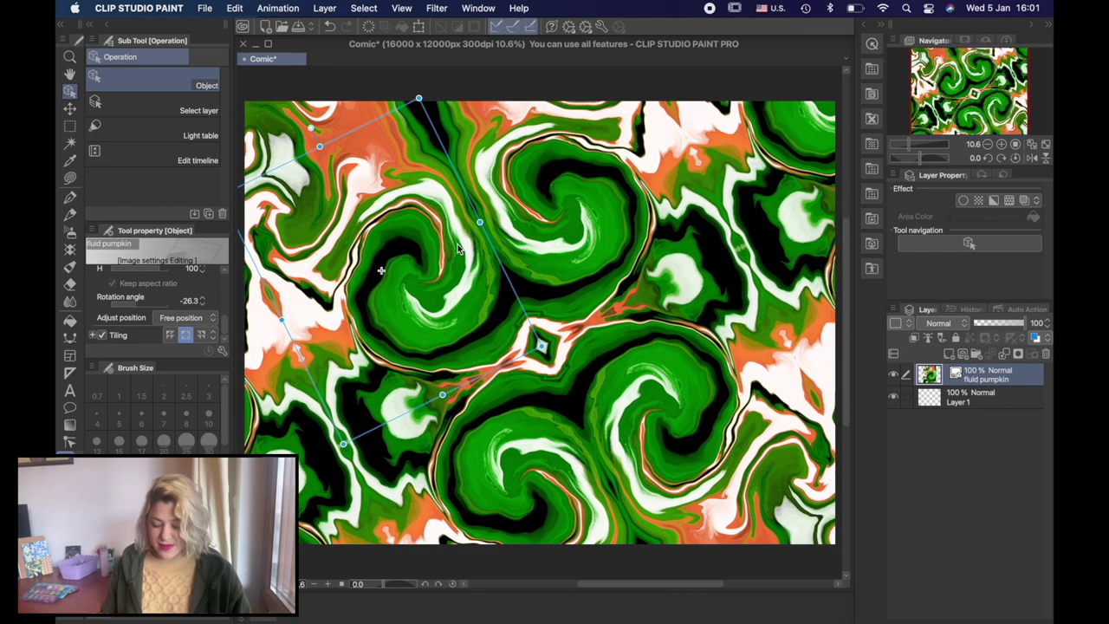
{"action": "left_click", "coordinate": [960, 402]}
{"action": "scroll", "coordinate": [617, 360], "scroll_direction": "down", "scroll_amount": 2}
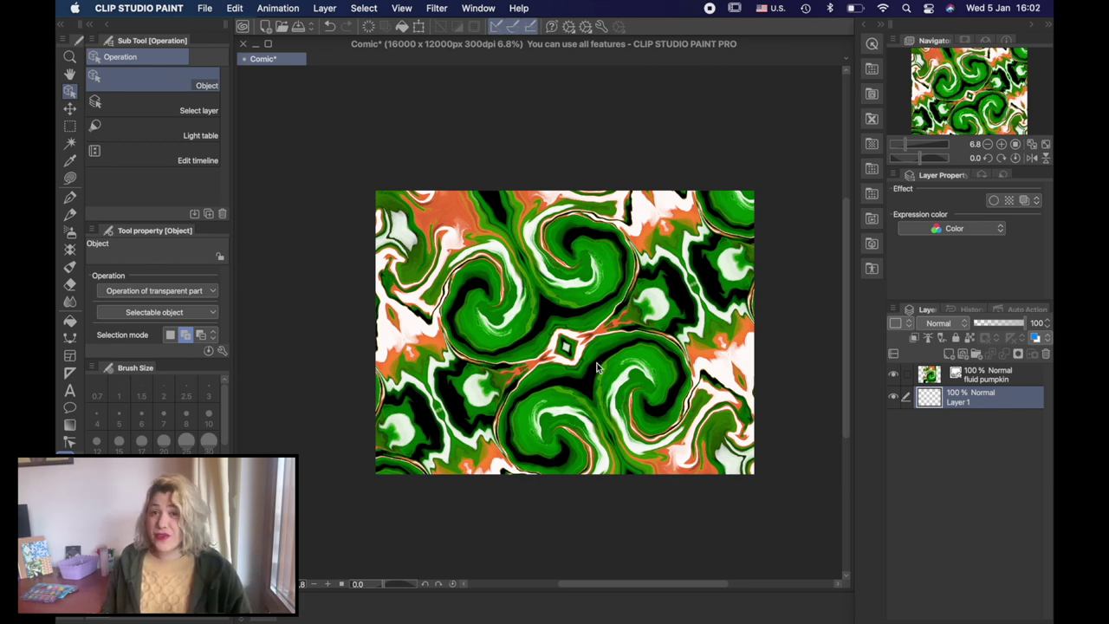
- Hide the fluid pumpkin layer and fill a light-pink circle near the canvas top-left
{"action": "left_click", "coordinate": [893, 374]}
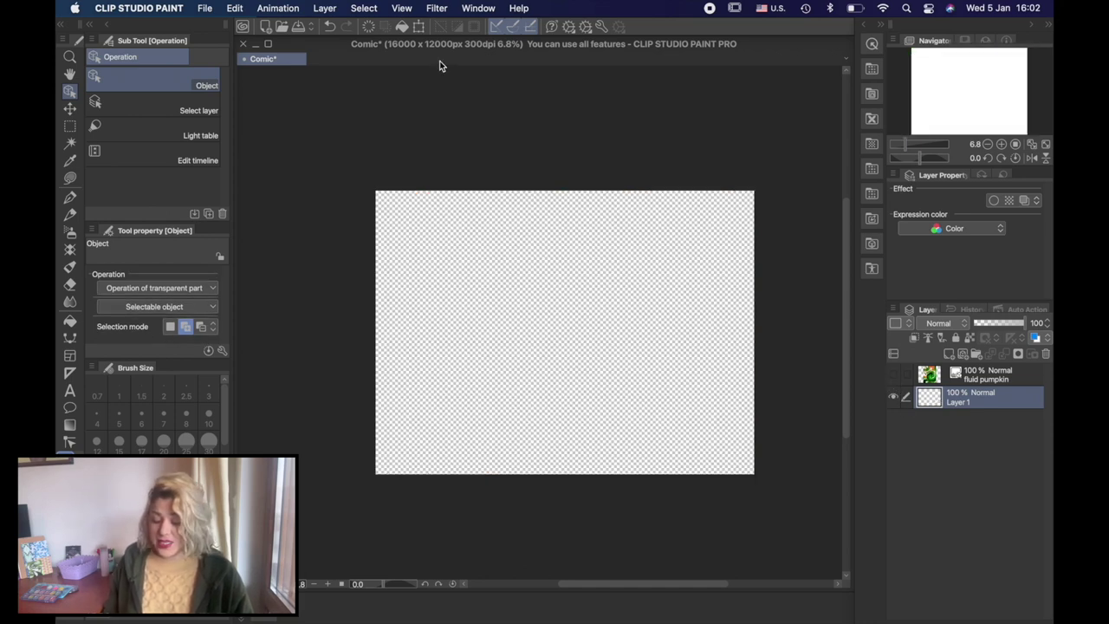
{"action": "left_click", "coordinate": [70, 320]}
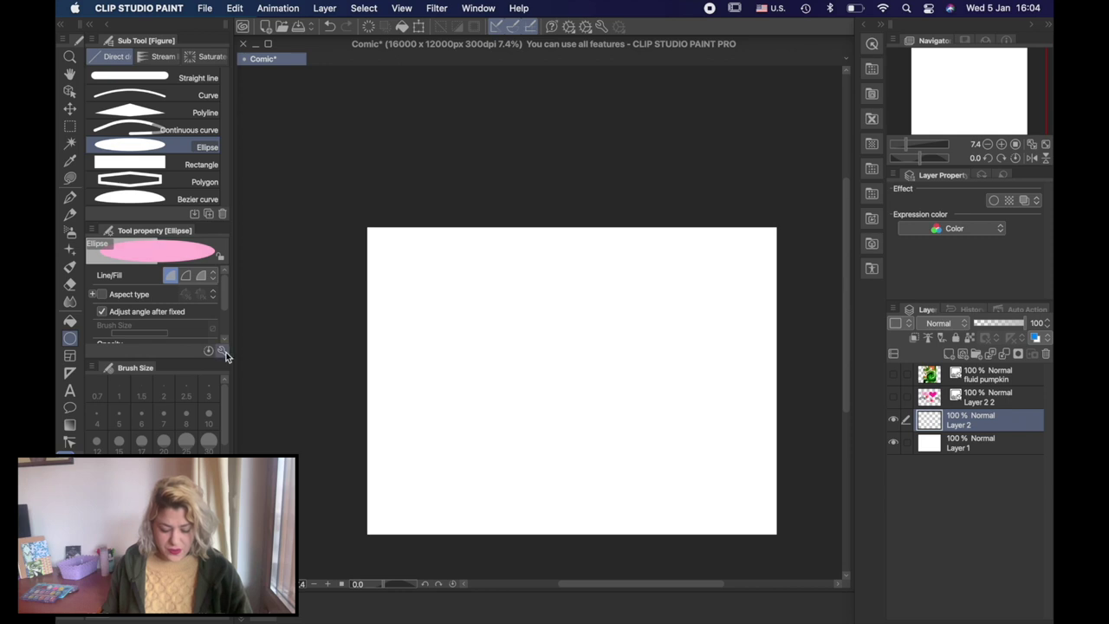
{"action": "left_click_drag", "start_coordinate": [396, 261], "coordinate": [455, 322]}
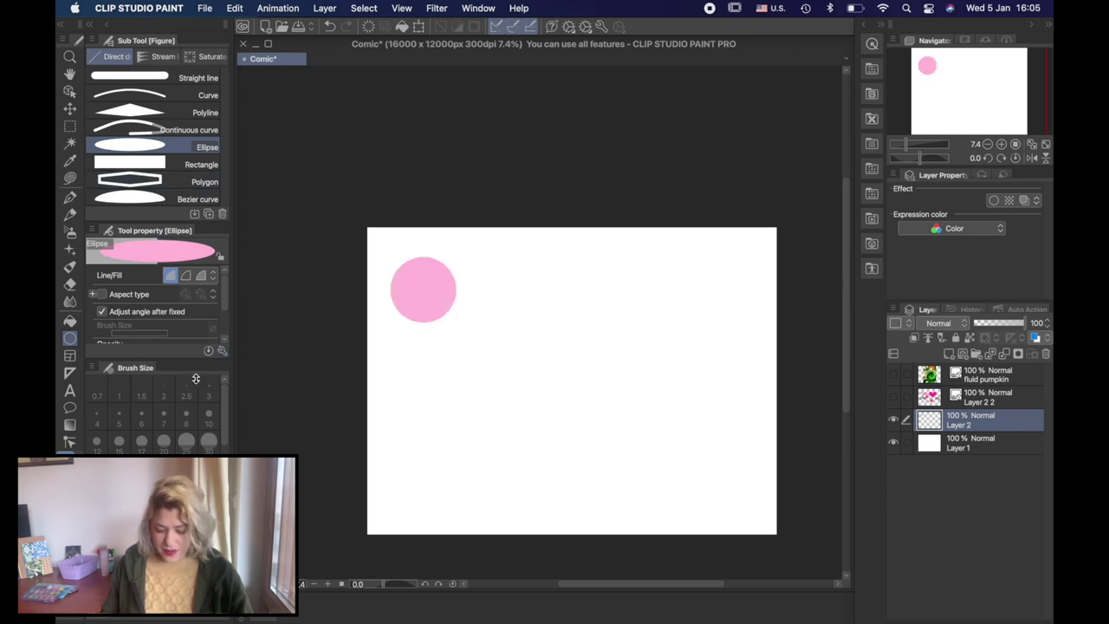
- Draw a hot-pink oval overlapping the light-pink circle's right side
{"action": "left_click_drag", "start_coordinate": [413, 279], "coordinate": [493, 357]}
{"action": "key", "text": "super+z"}
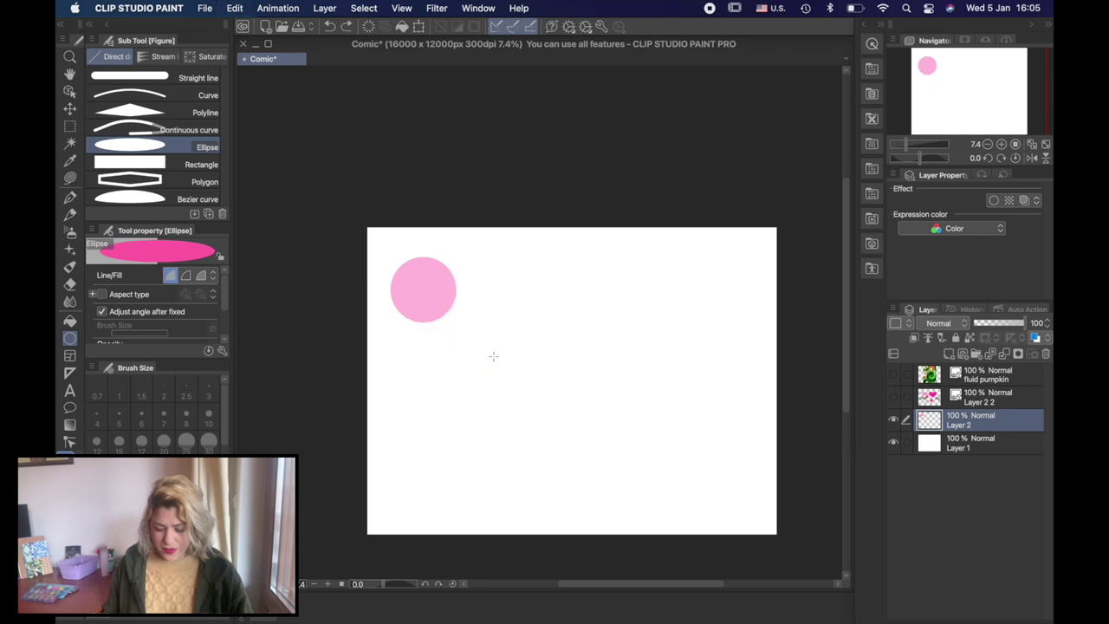
{"action": "left_click_drag", "start_coordinate": [399, 259], "coordinate": [509, 362]}
{"action": "key", "text": "super+z"}
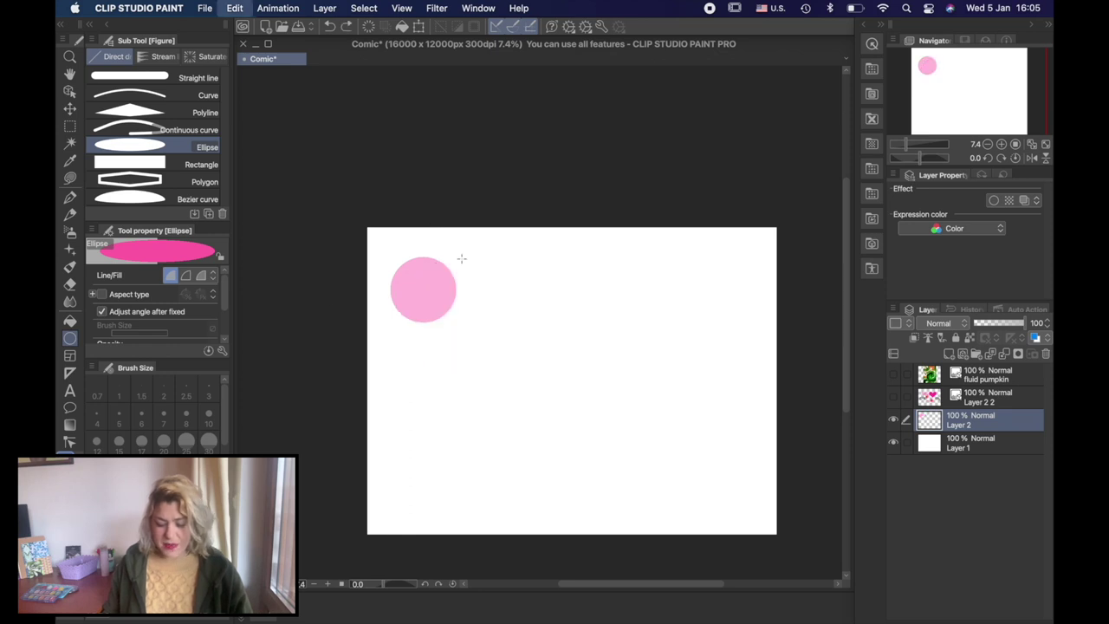
{"action": "left_click_drag", "start_coordinate": [482, 339], "coordinate": [412, 255]}
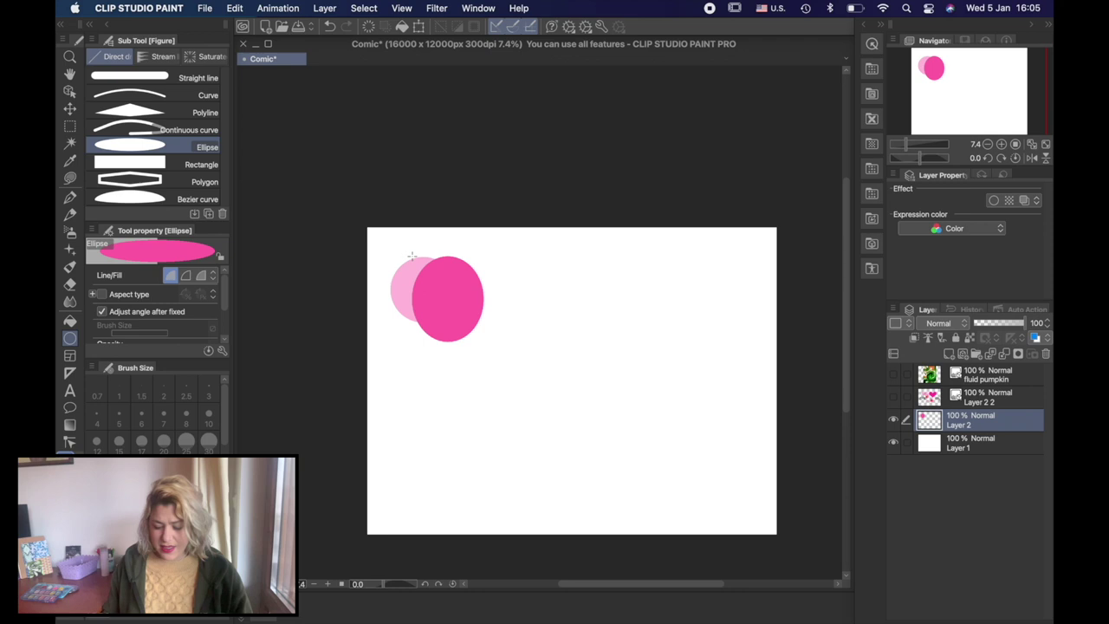
{"action": "left_click", "coordinate": [70, 251]}
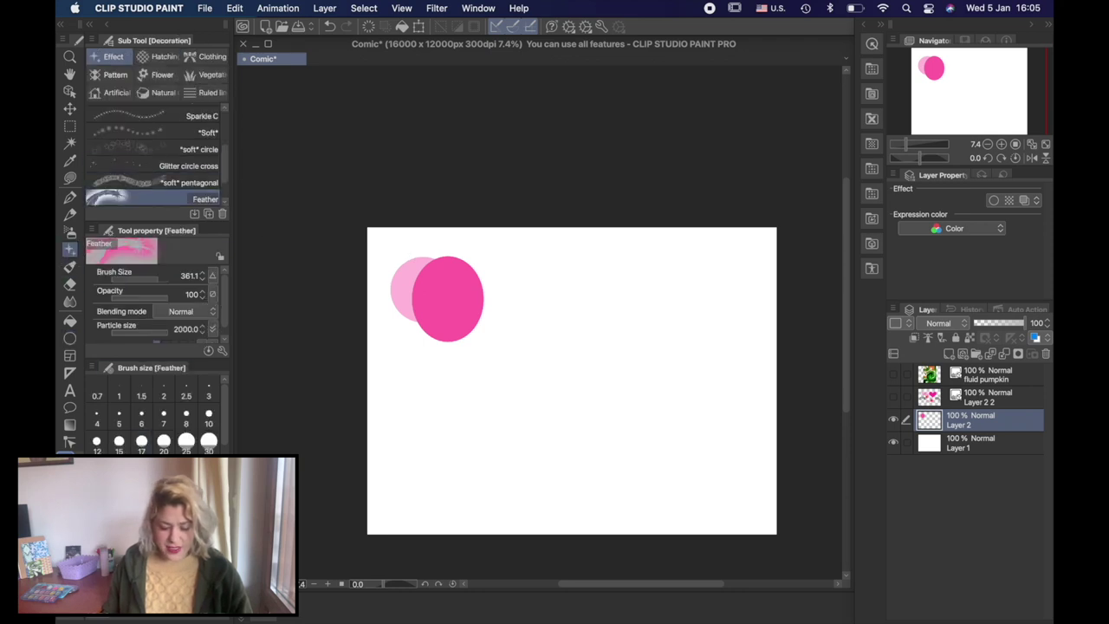
- Stamp two black hearts over the pink circles with the Heart brush at size 2000
{"action": "left_click", "coordinate": [116, 75]}
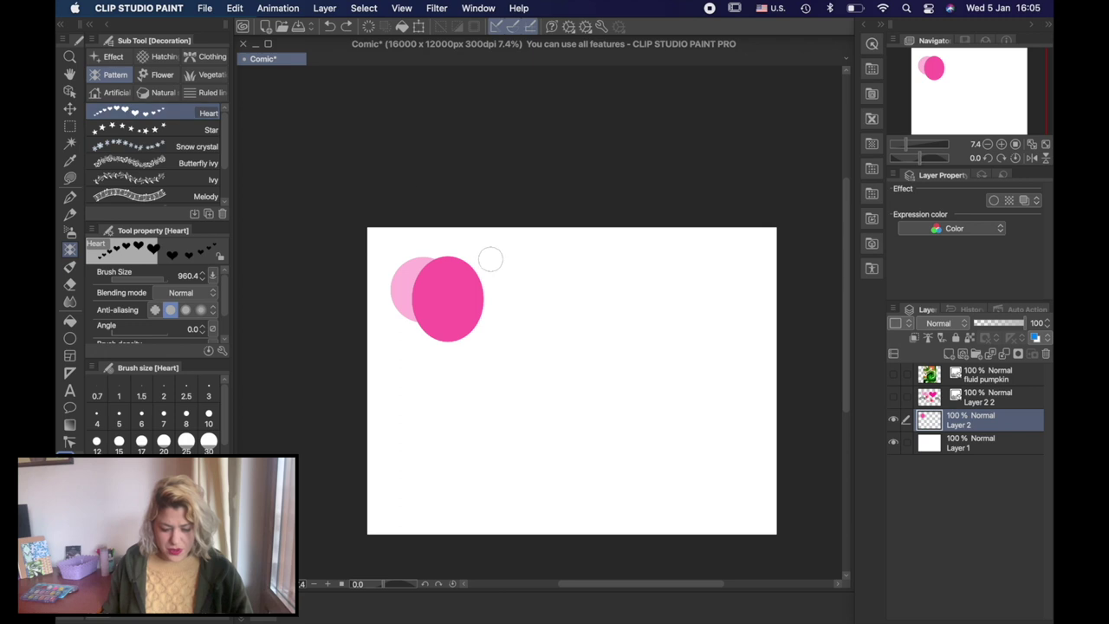
{"action": "left_click_drag", "start_coordinate": [159, 274], "coordinate": [217, 279]}
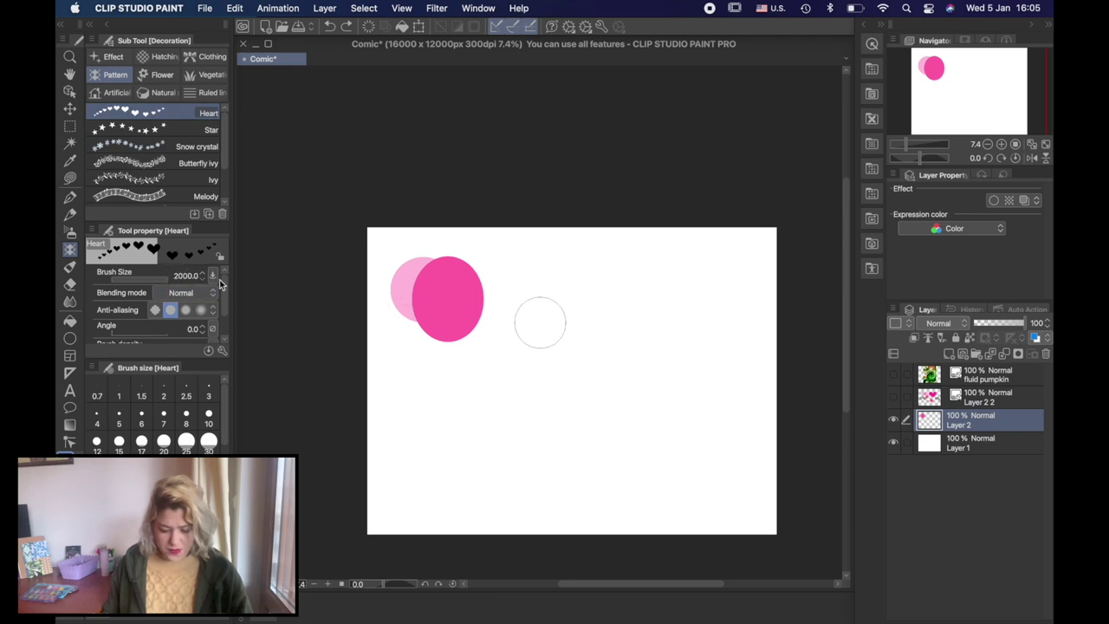
{"action": "left_click", "coordinate": [414, 314]}
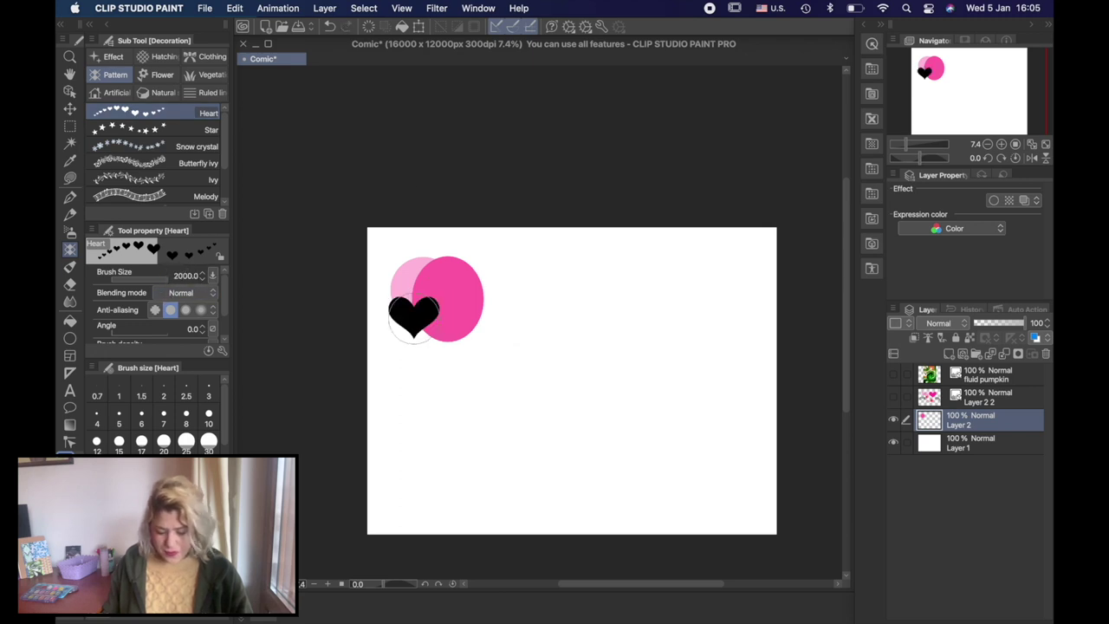
{"action": "left_click", "coordinate": [466, 271]}
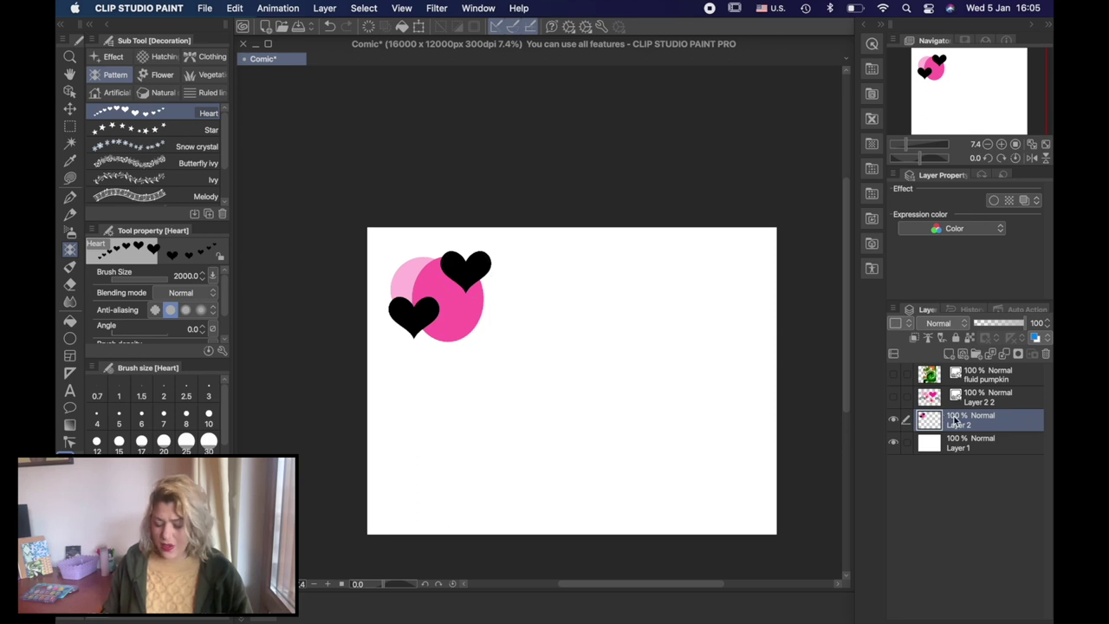
- Convert Layer 2 into an image material layer
{"action": "right_click", "coordinate": [969, 425]}
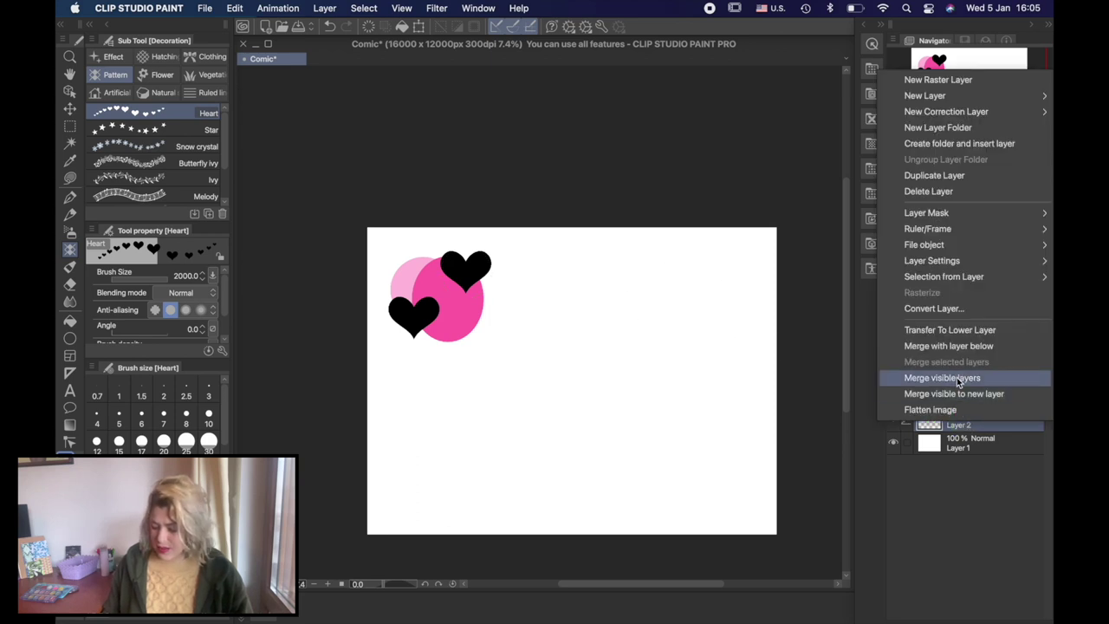
{"action": "left_click", "coordinate": [934, 309]}
{"action": "left_click", "coordinate": [561, 287]}
{"action": "left_click", "coordinate": [565, 327]}
{"action": "left_click", "coordinate": [676, 261]}
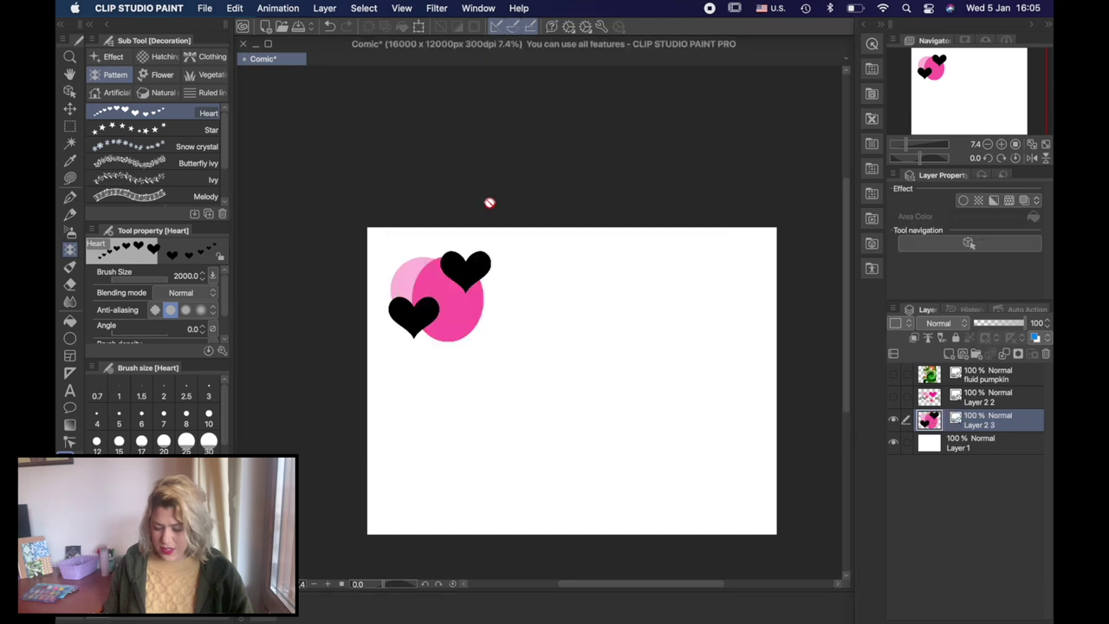
{"action": "left_click", "coordinate": [71, 91]}
- Enable tiling on the heart layer and nudge the repeating pattern's position
{"action": "left_click_drag", "start_coordinate": [222, 298], "coordinate": [227, 338]}
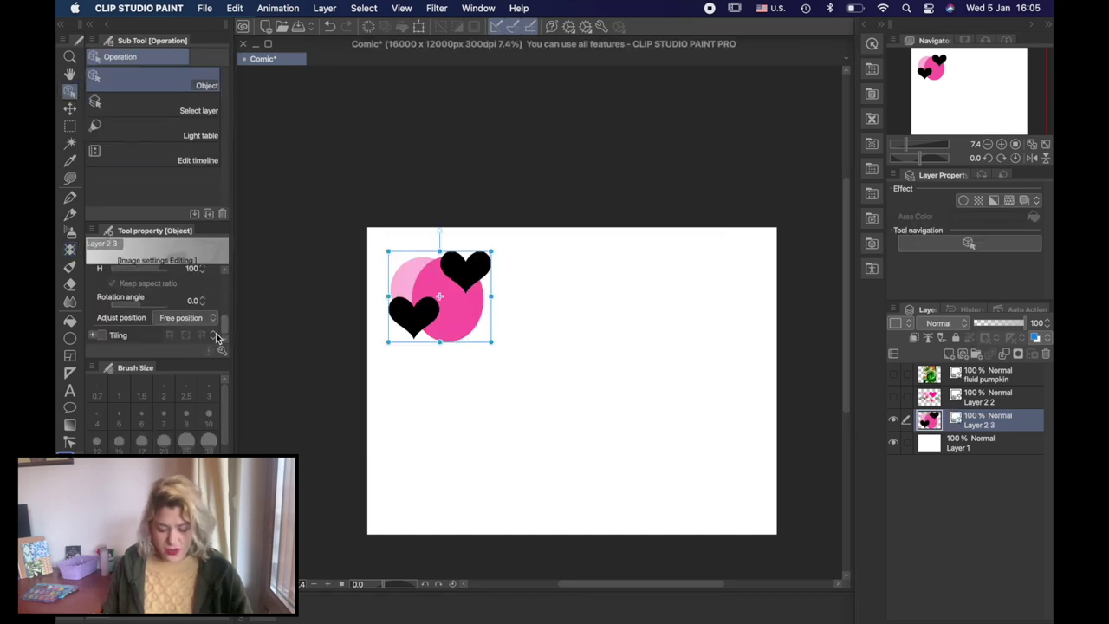
{"action": "left_click", "coordinate": [103, 336]}
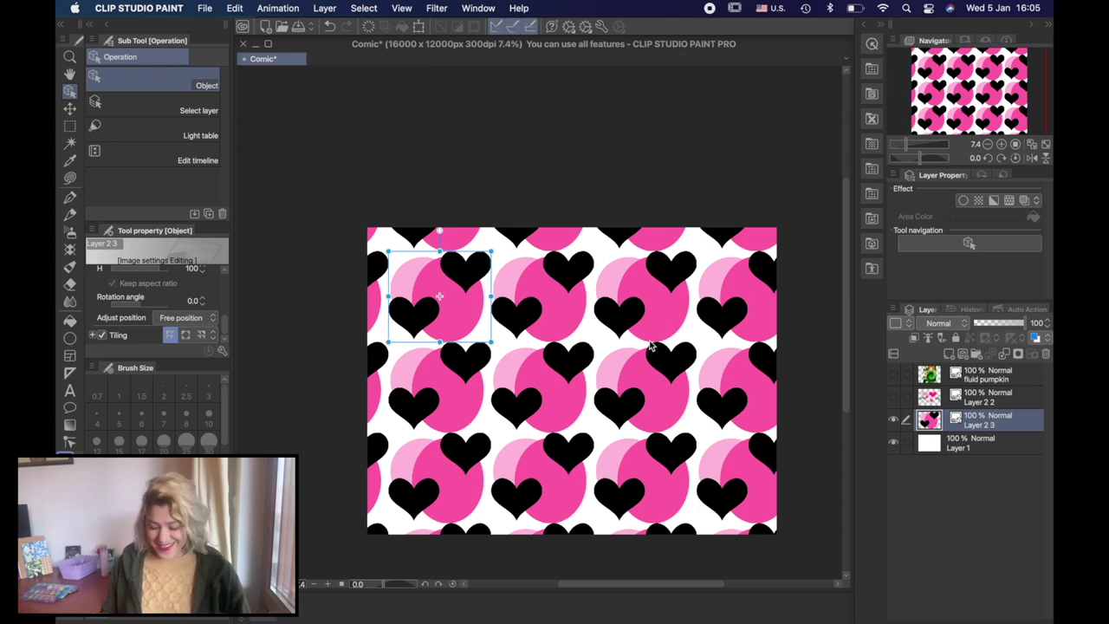
{"action": "mouse_move", "coordinate": [659, 372]}
{"action": "left_mouse_down"}
{"action": "mouse_move", "coordinate": [632, 335]}
{"action": "mouse_move", "coordinate": [656, 371]}
{"action": "left_mouse_up"}
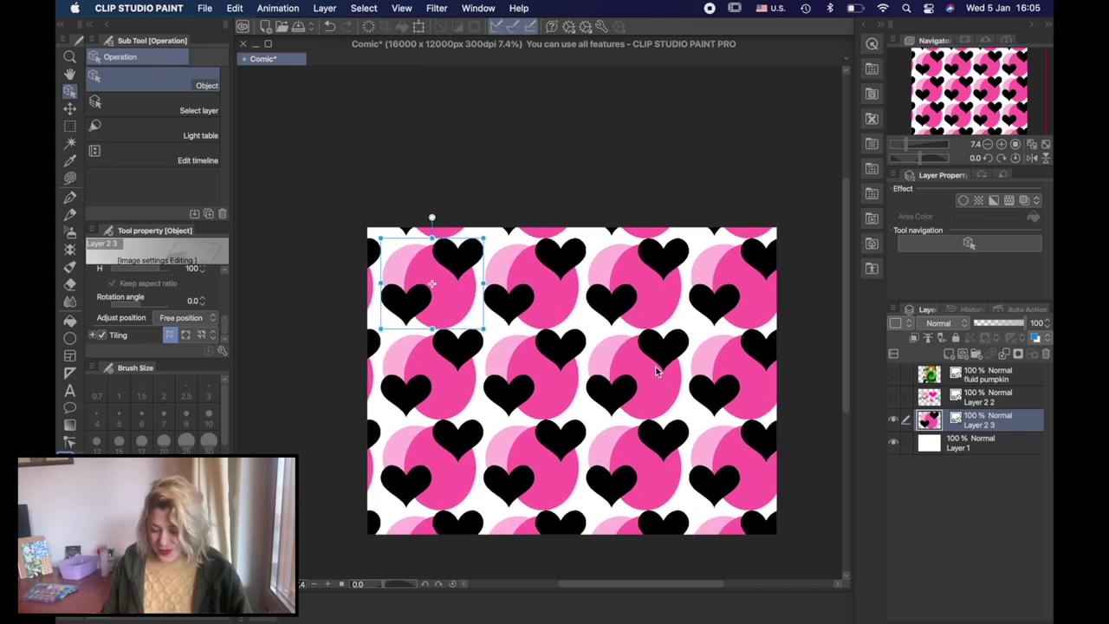
{"action": "mouse_move", "coordinate": [565, 364]}
{"action": "left_mouse_down"}
{"action": "mouse_move", "coordinate": [589, 359]}
{"action": "mouse_move", "coordinate": [574, 358]}
{"action": "mouse_move", "coordinate": [560, 329]}
{"action": "mouse_move", "coordinate": [559, 369]}
{"action": "left_mouse_up"}
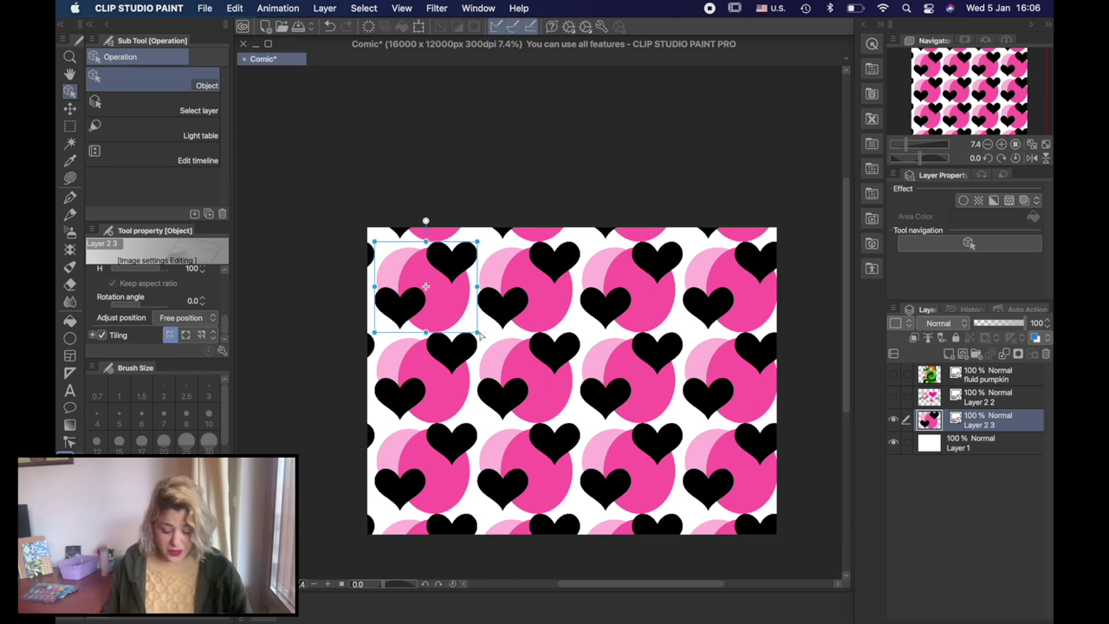
- Rescale and shift the heart tile, then tilt it to about 3.2°
{"action": "mouse_move", "coordinate": [476, 332]}
{"action": "left_mouse_down"}
{"action": "mouse_move", "coordinate": [473, 316]}
{"action": "mouse_move", "coordinate": [486, 338]}
{"action": "mouse_move", "coordinate": [476, 320]}
{"action": "left_mouse_up"}
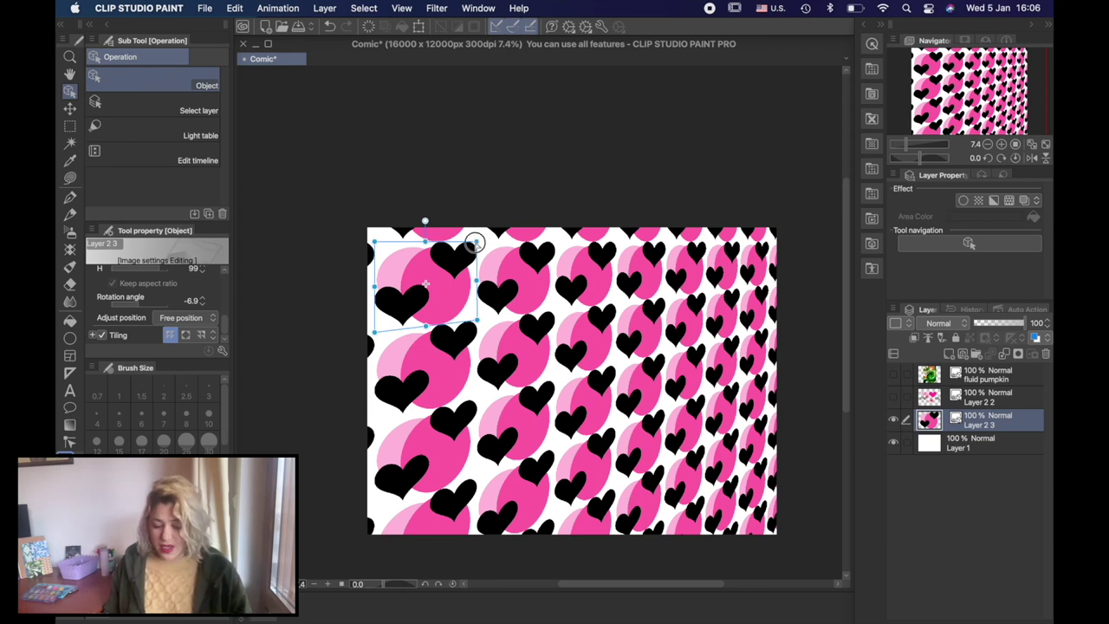
{"action": "left_click_drag", "start_coordinate": [470, 241], "coordinate": [472, 247]}
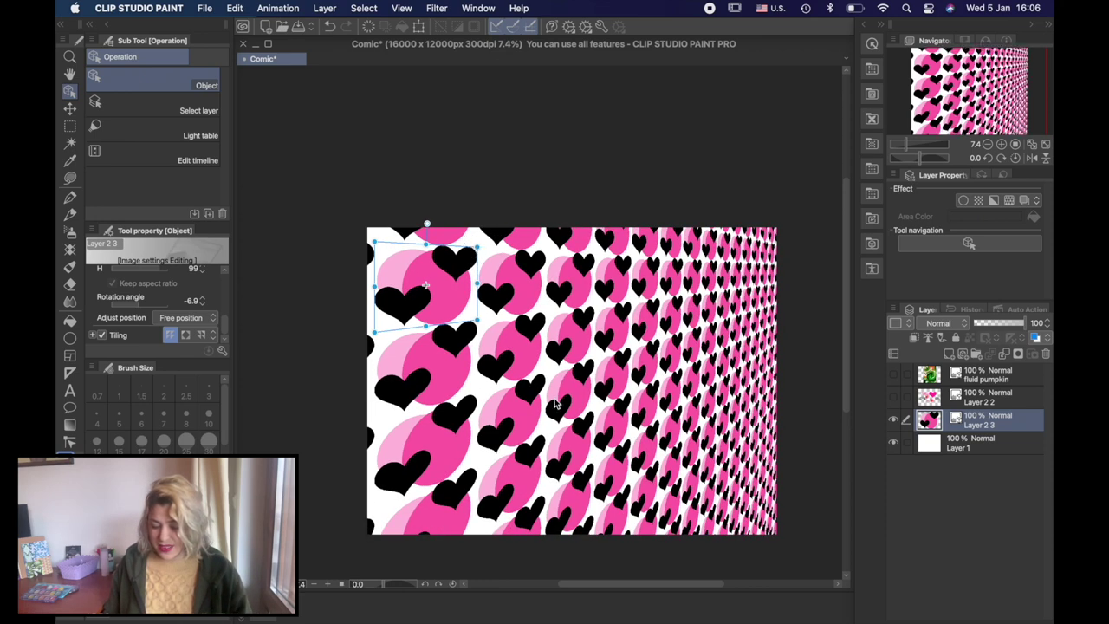
{"action": "left_click_drag", "start_coordinate": [579, 371], "coordinate": [522, 372]}
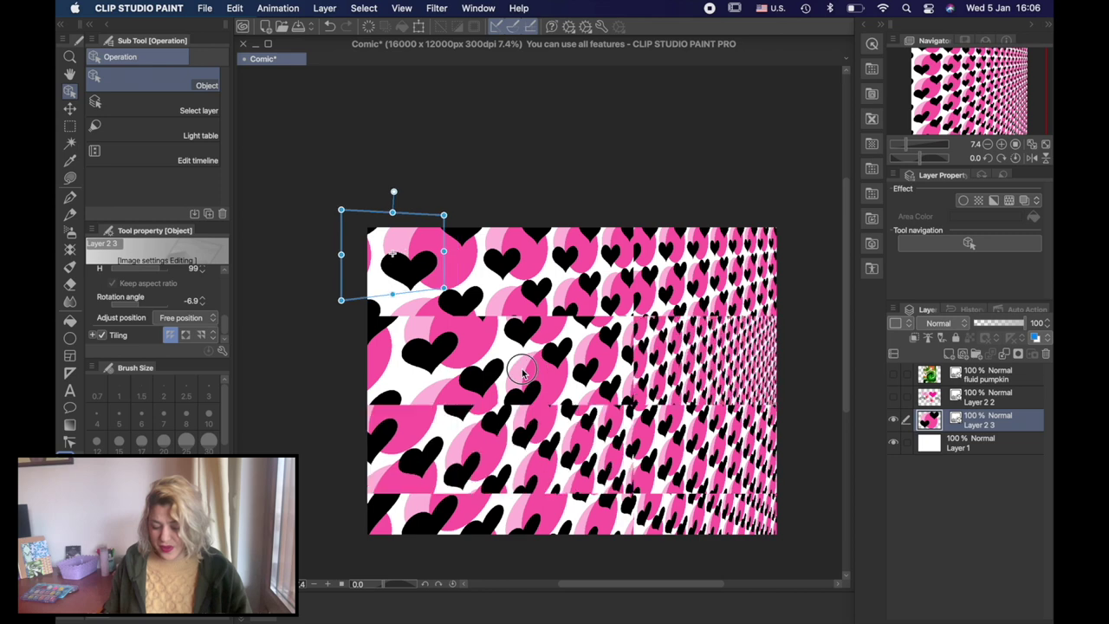
{"action": "left_click_drag", "start_coordinate": [343, 210], "coordinate": [348, 208]}
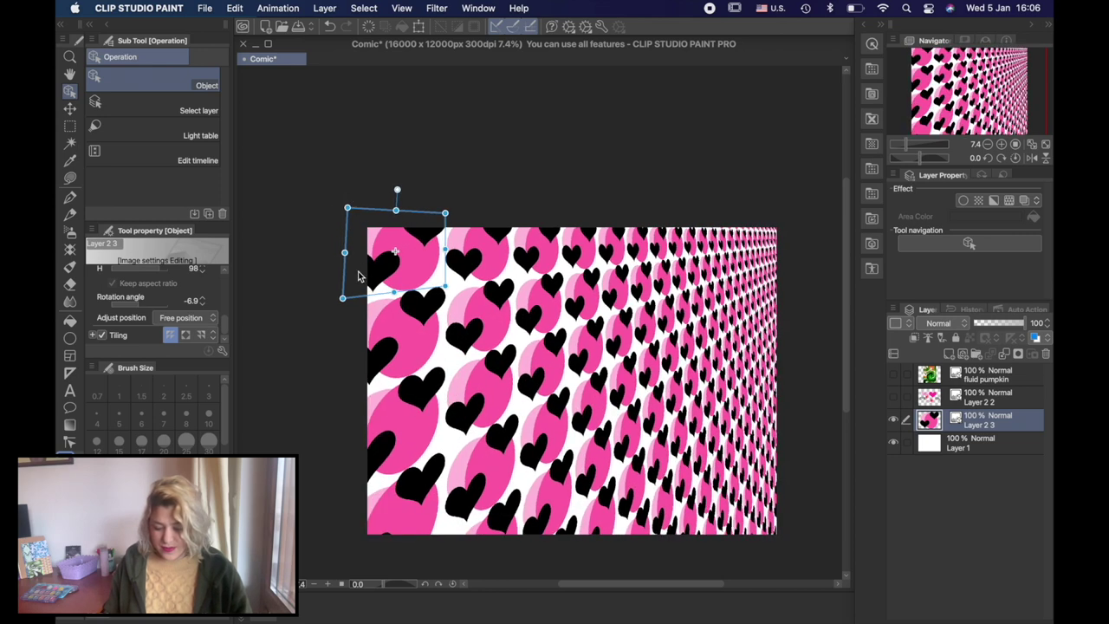
{"action": "left_click_drag", "start_coordinate": [343, 301], "coordinate": [353, 297]}
{"action": "left_click_drag", "start_coordinate": [560, 335], "coordinate": [469, 336]}
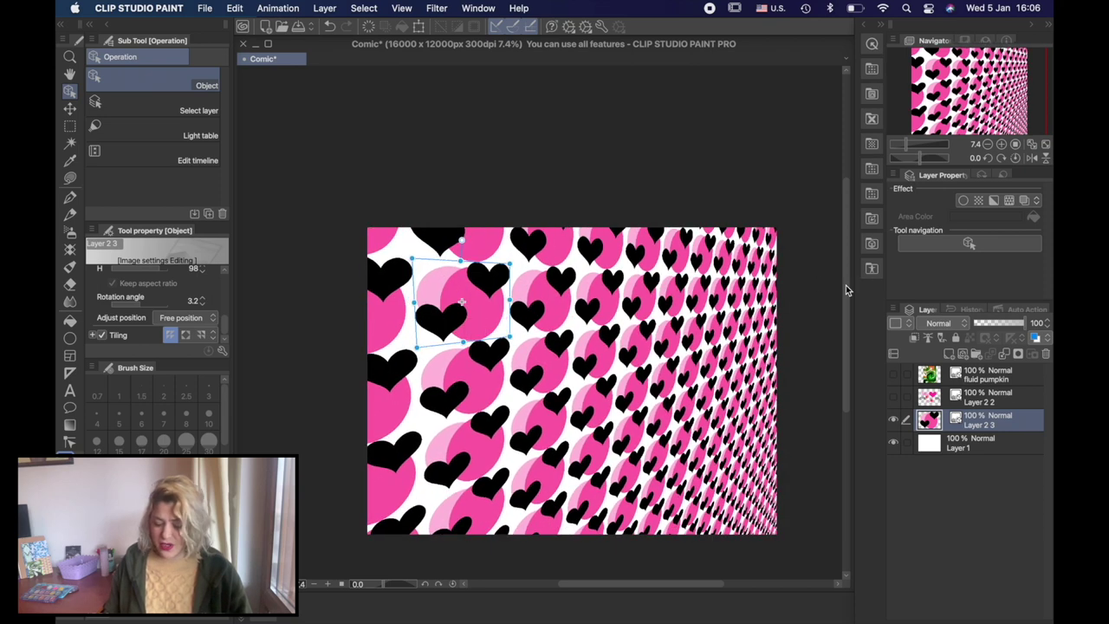
- Hide Layer 2 3 and make the fluid pumpkin swirl layer visible
{"action": "left_click", "coordinate": [896, 423]}
{"action": "left_click", "coordinate": [893, 376]}
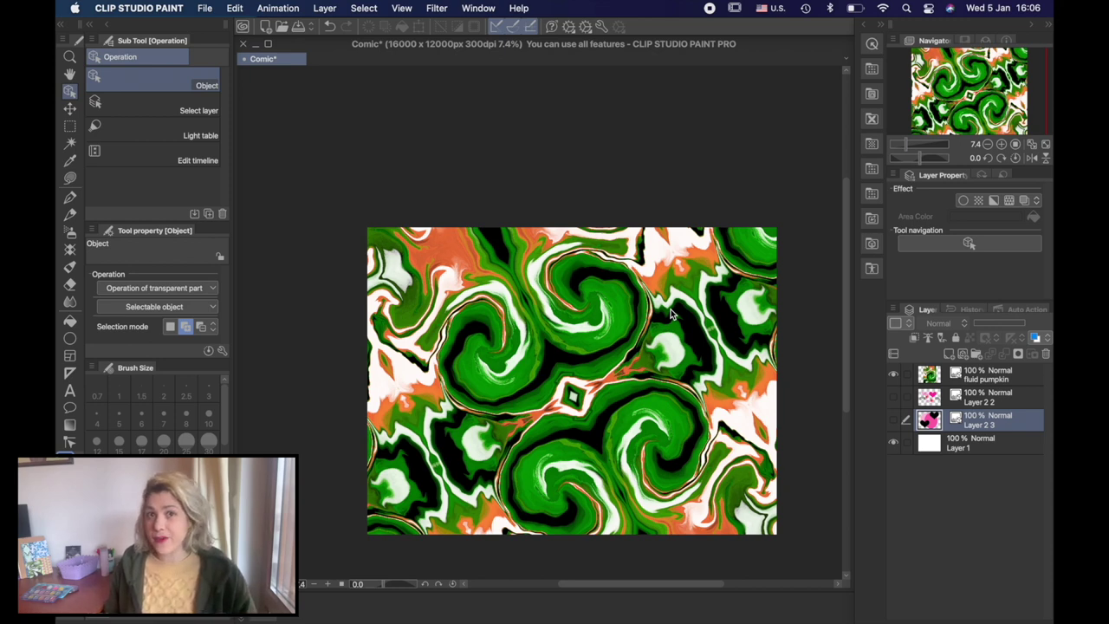
{"action": "left_click", "coordinate": [709, 7]}
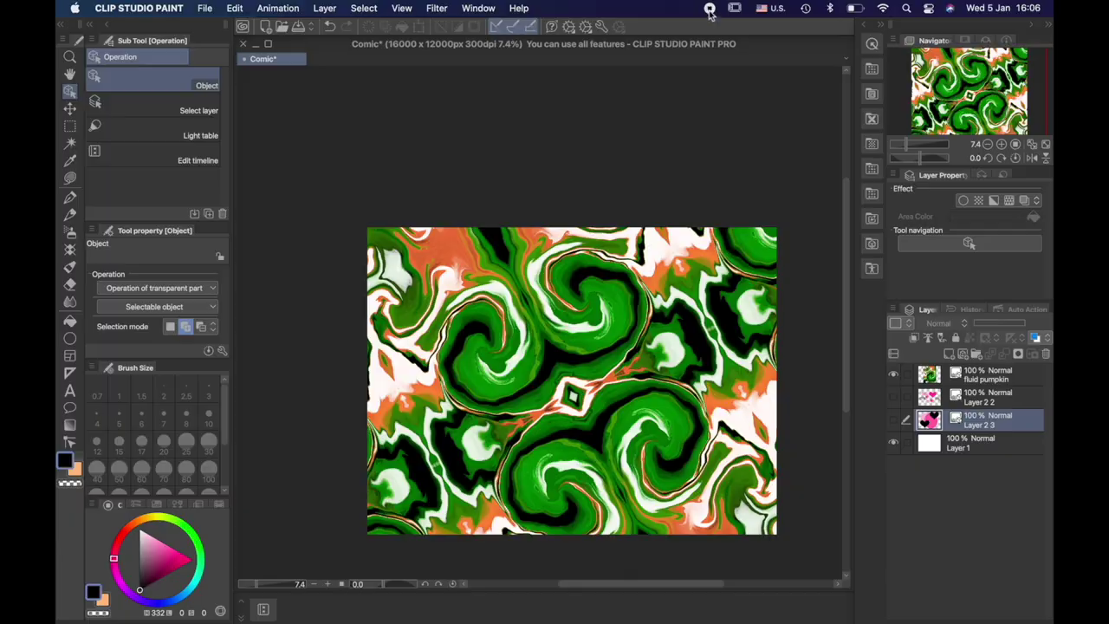